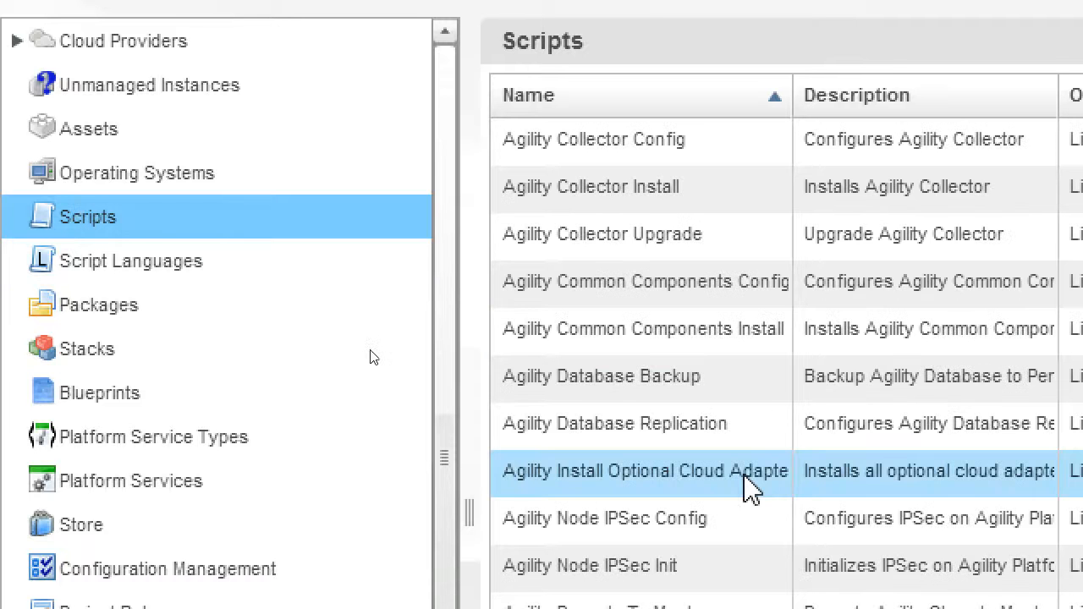
Step: Search the scripts list for "trend"
scroll(745, 483, "down", 5)
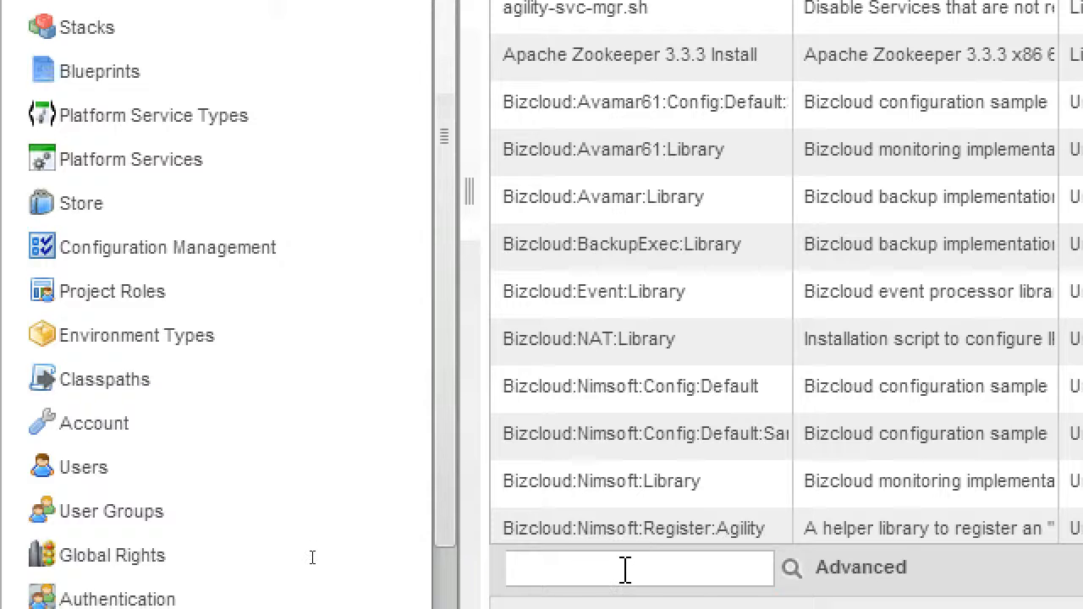
left_click(625, 570)
type("trend")
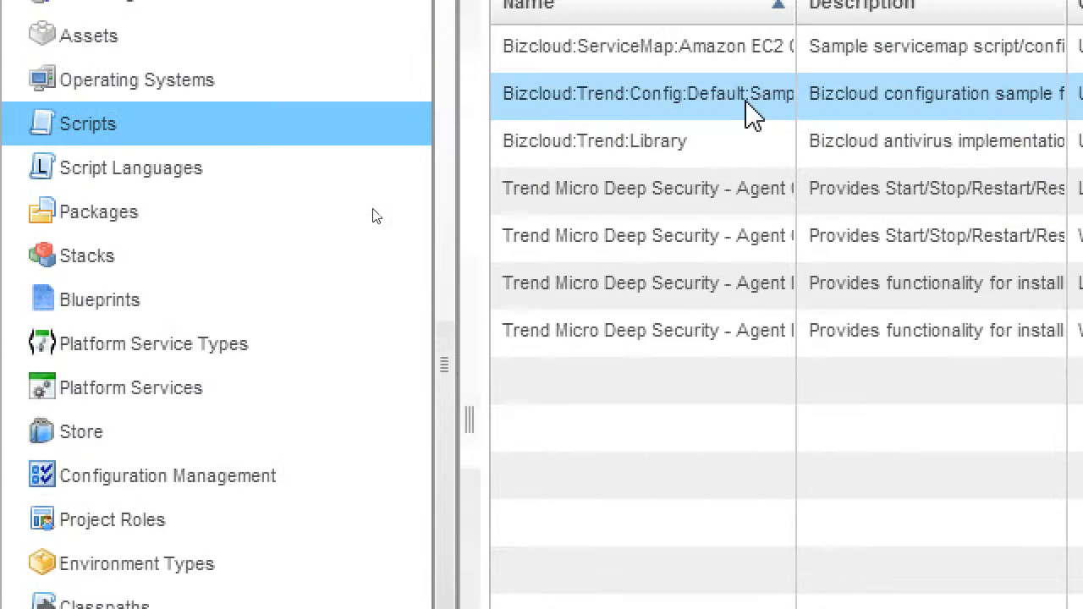
Step: Clone the Bizcloud:Trend:Config:Default:Sample script into the Agility Factory location
left_click(744, 77)
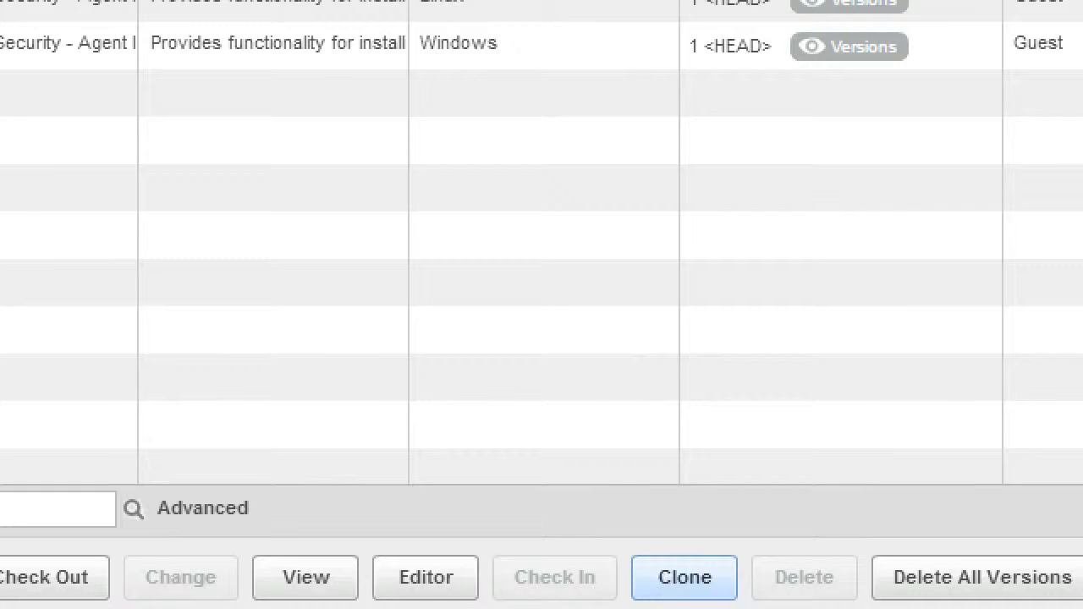
left_click(664, 583)
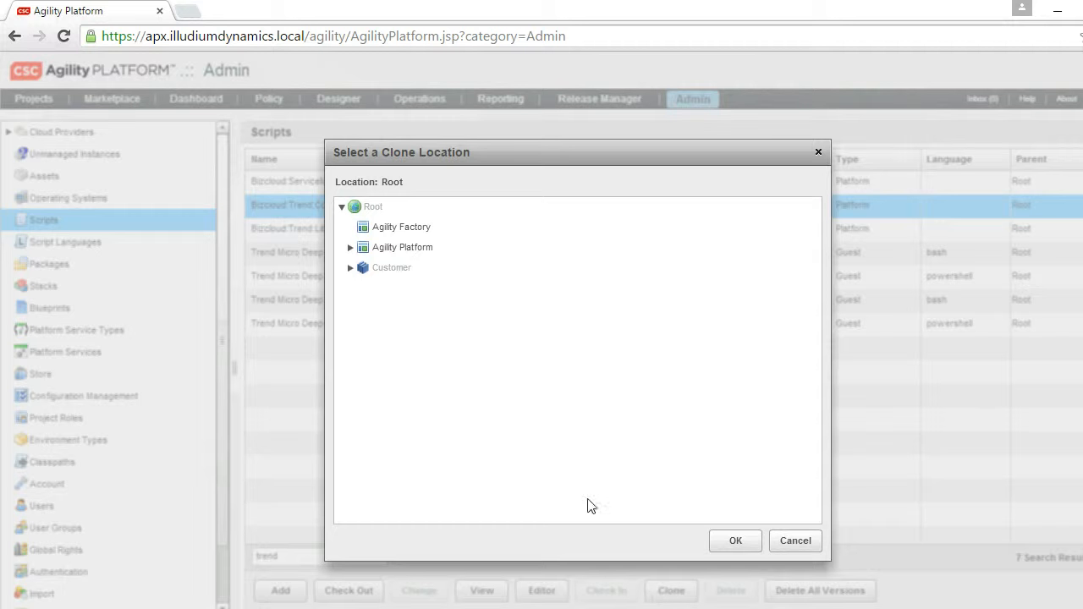
left_click(421, 228)
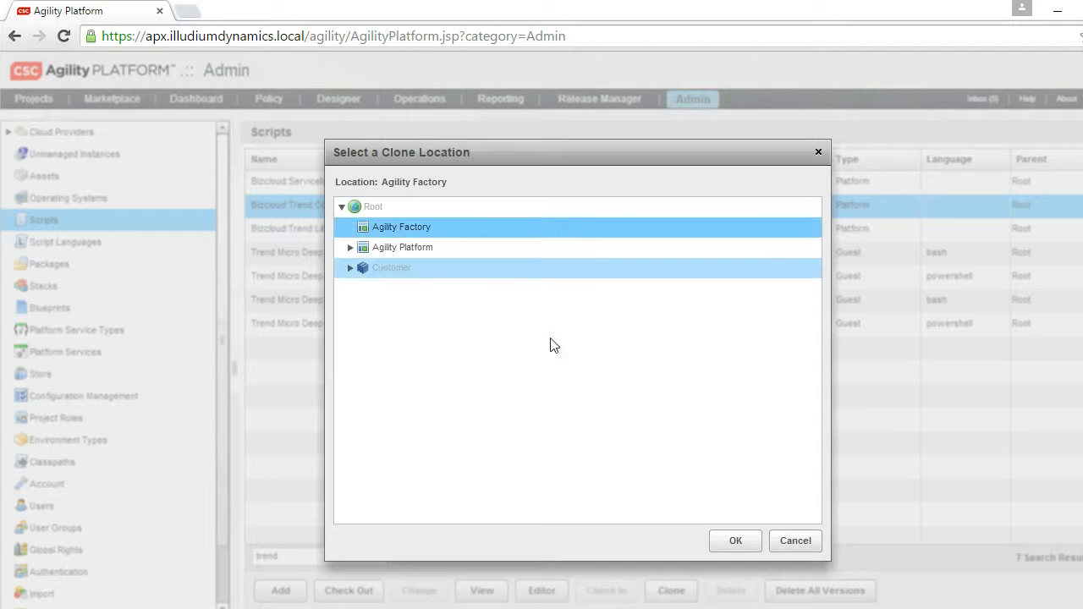
left_click(733, 541)
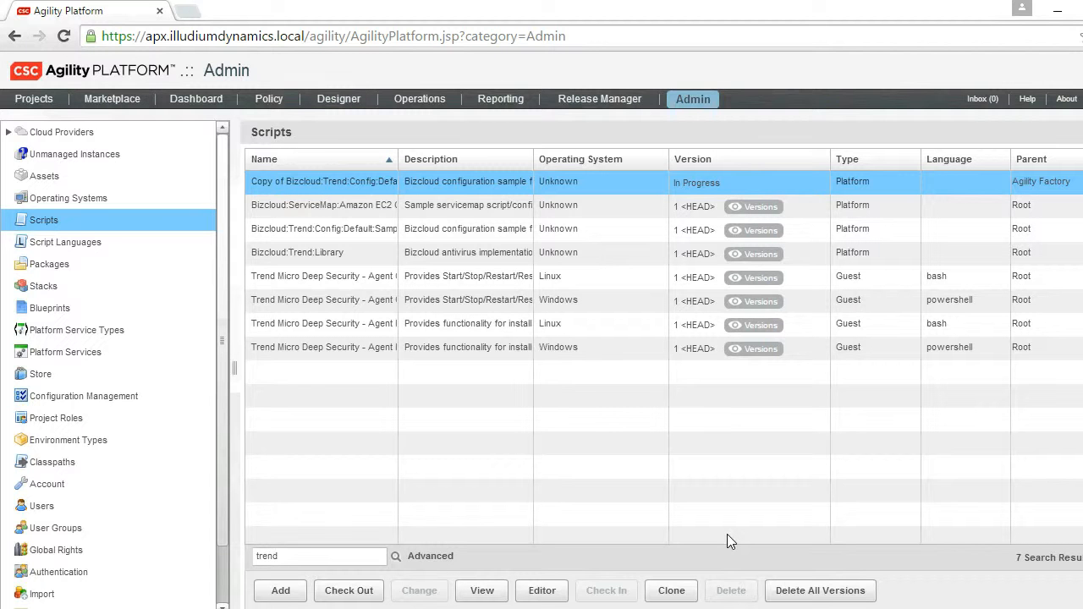
Step: Open the cloned Trend configuration script for changes and rename it Bizcloud:Trend:Config:Default
left_click(359, 206)
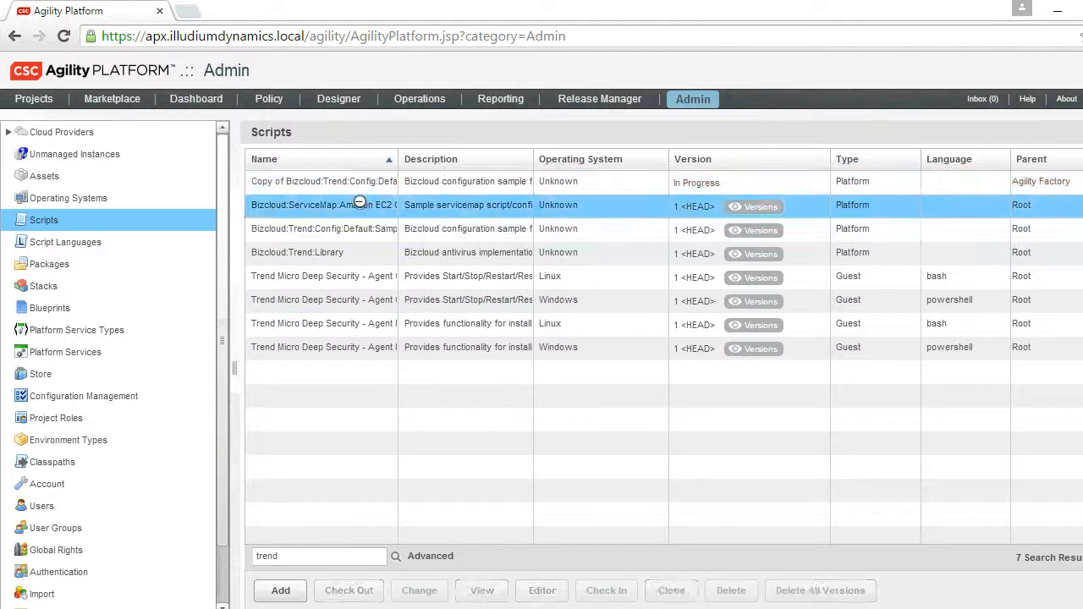
left_click(354, 189)
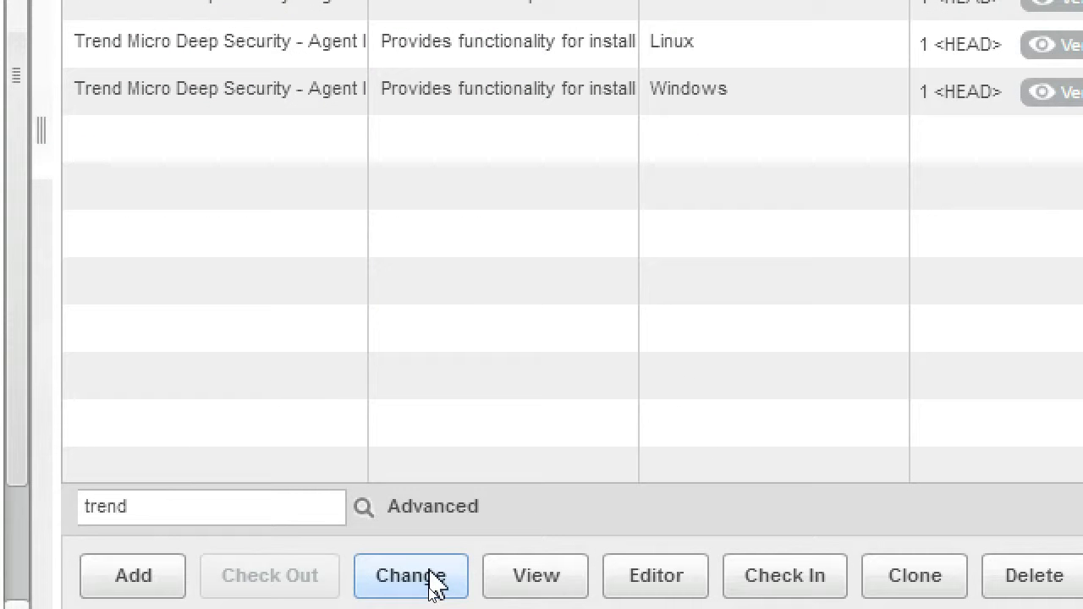
left_click(432, 582)
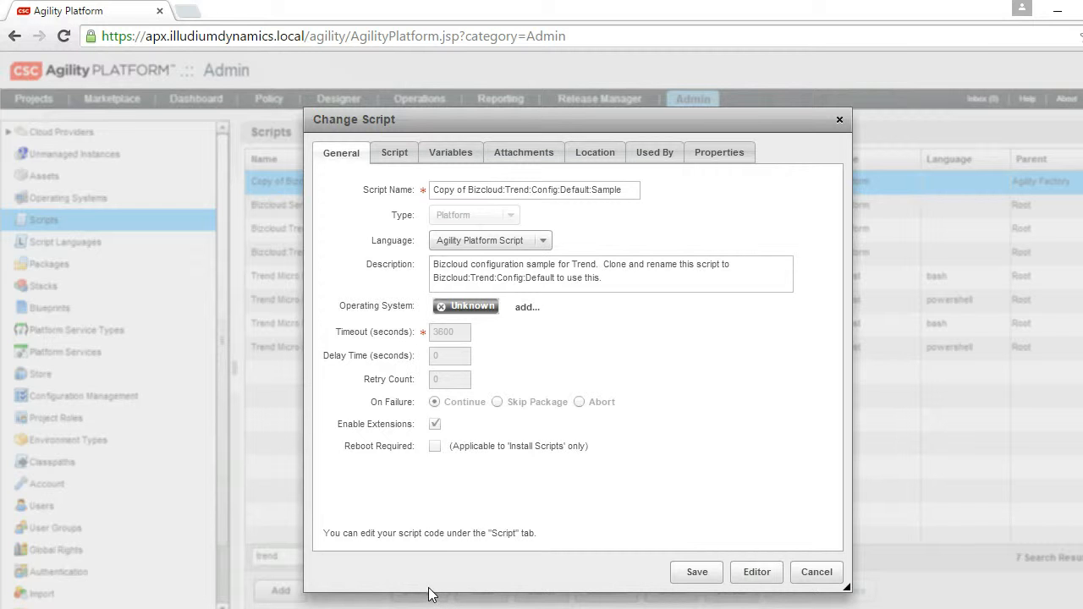
left_click(622, 190)
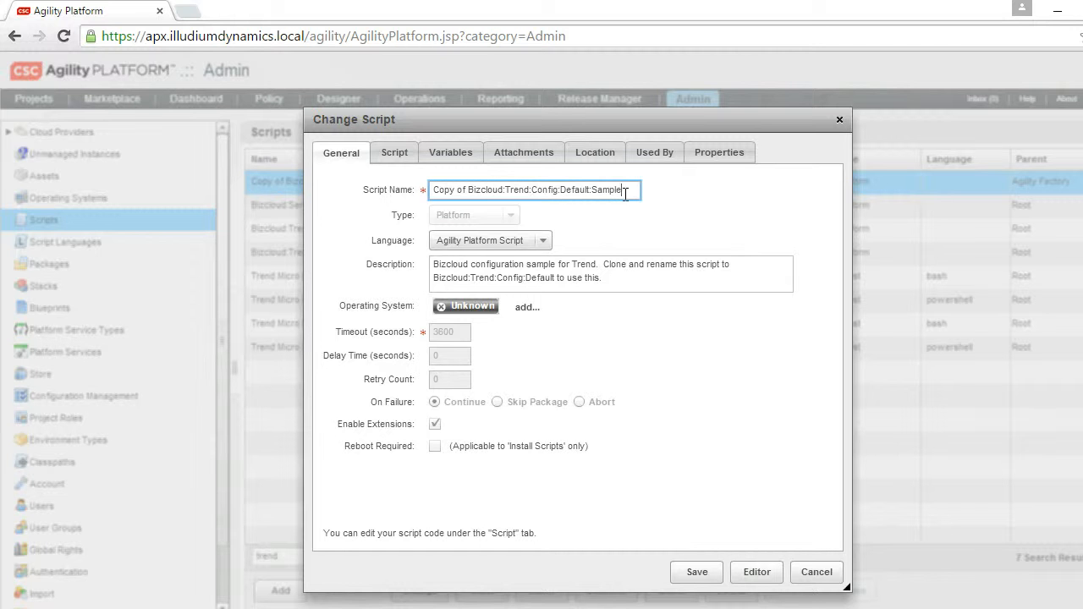
key("ctrl+shift+Left")
key("ctrl+shift+Right")
key("shift+Left")
key("shift+Left")
key("shift+Left")
key("shift+Left")
key("shift+Left")
key("shift+Left")
key("BackSpace")
key("BackSpace")
key("Home")
key("Delete")
key("Delete")
key("Delete")
key("Delete")
key("Delete")
key("Delete")
key("Delete")
key("Delete")
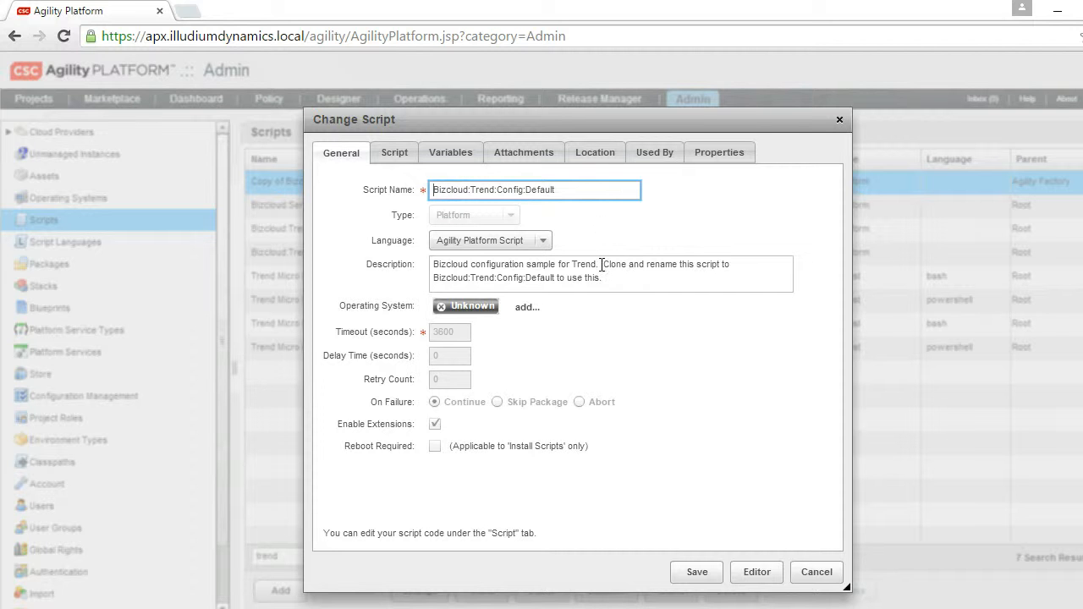
Step: Remove the clone-and-rename instruction from the script's description, keeping "Bizcloud configuration sample for Trend."
left_click_drag(602, 264, 626, 298)
key("BackSpace")
key("BackSpace")
key("BackSpace")
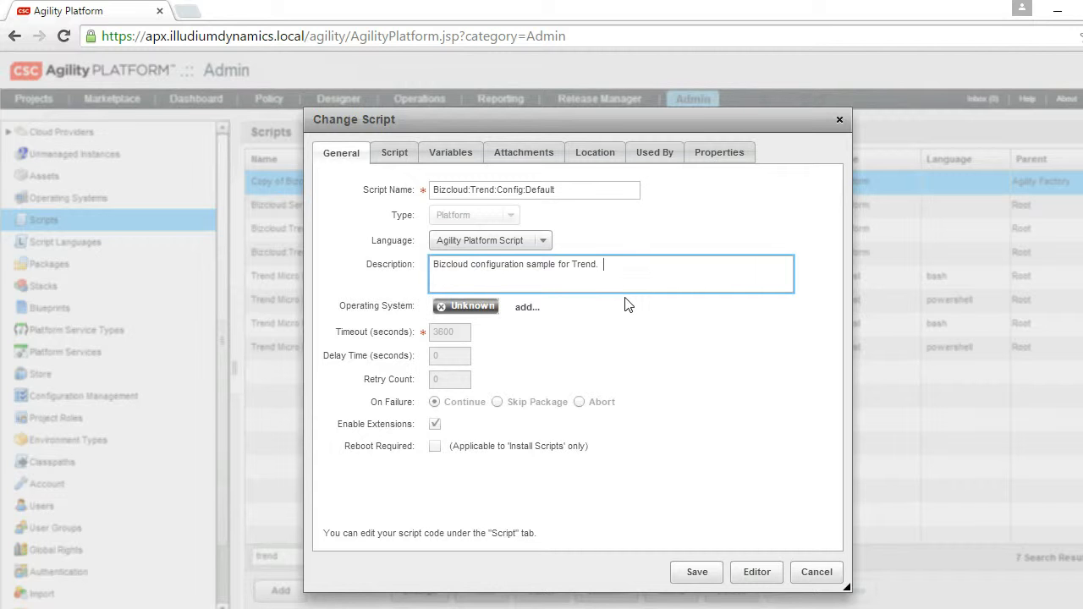
Step: In the script content, replace the endpoint's host localhost with 8.8.8.8
left_click(394, 153)
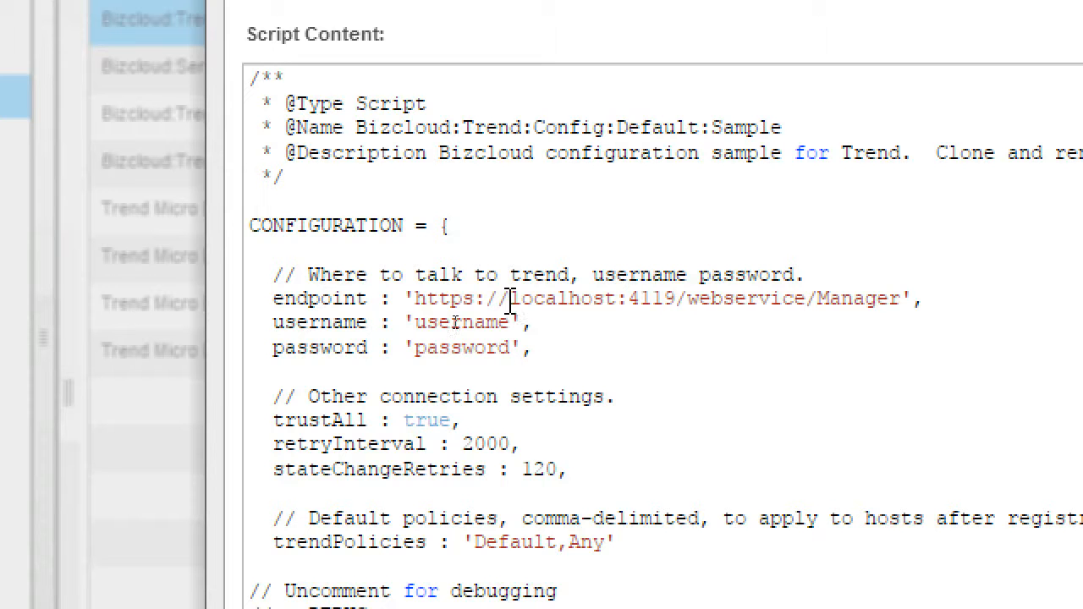
left_click_drag(510, 299, 613, 300)
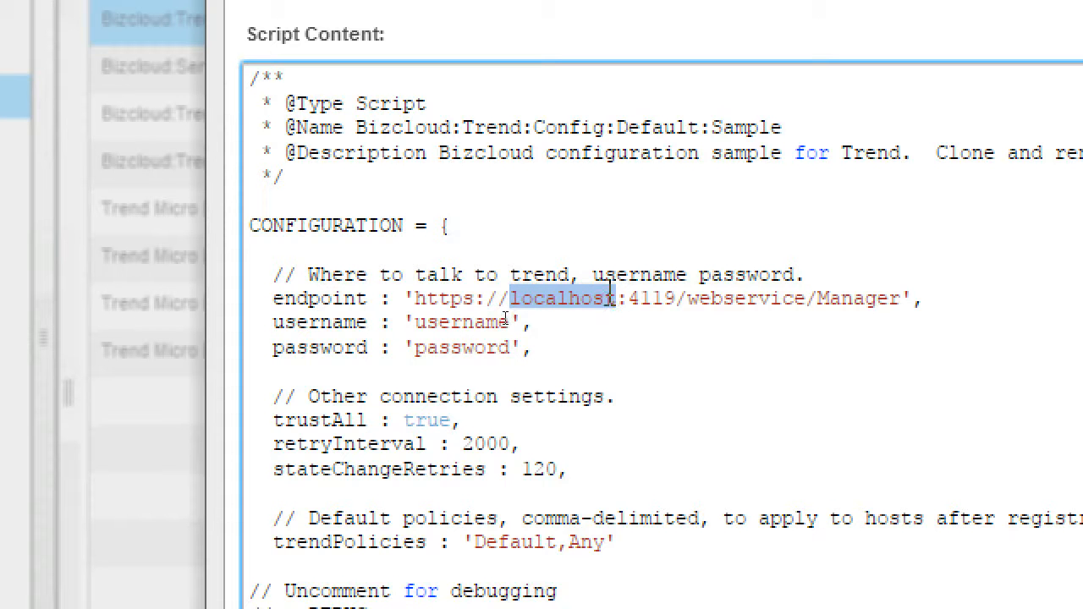
type("8.8.8.8")
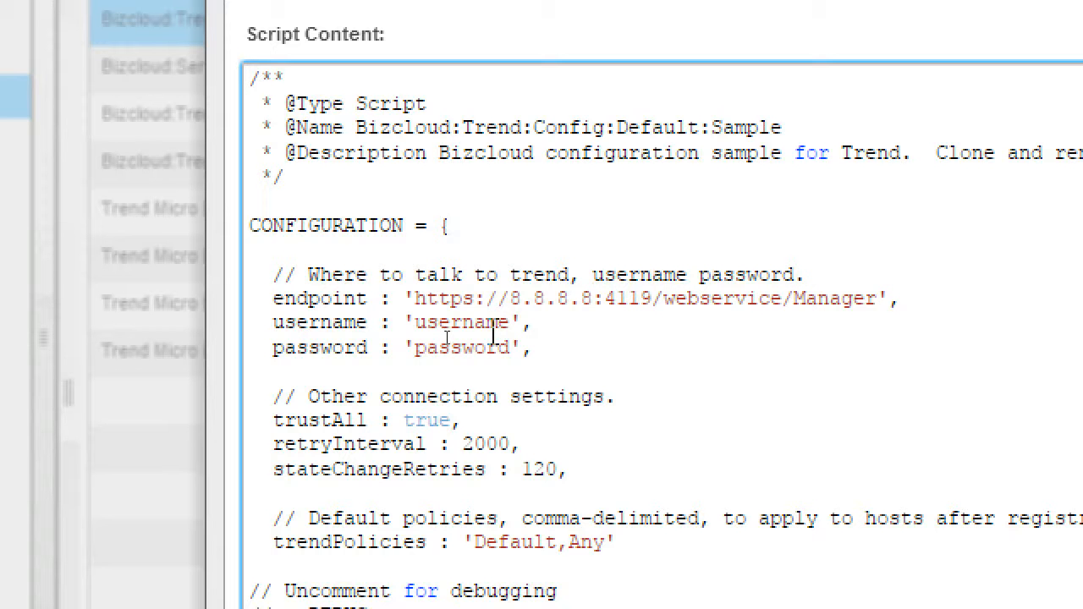
Step: Review the username, password, trustAll and trendPolicies settings in the script content, and save the script
double_click(494, 327)
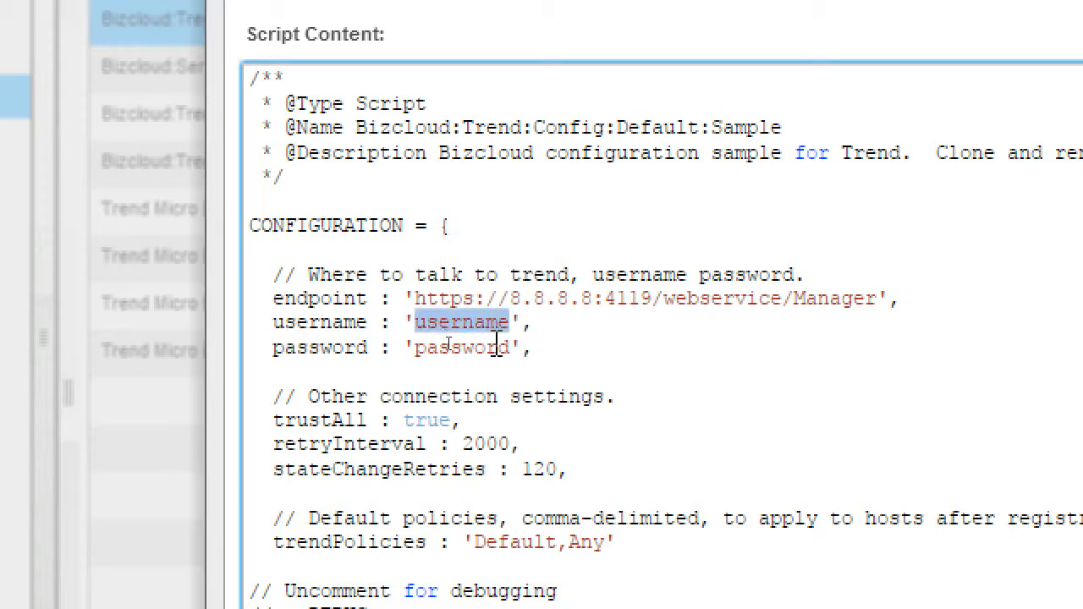
double_click(496, 343)
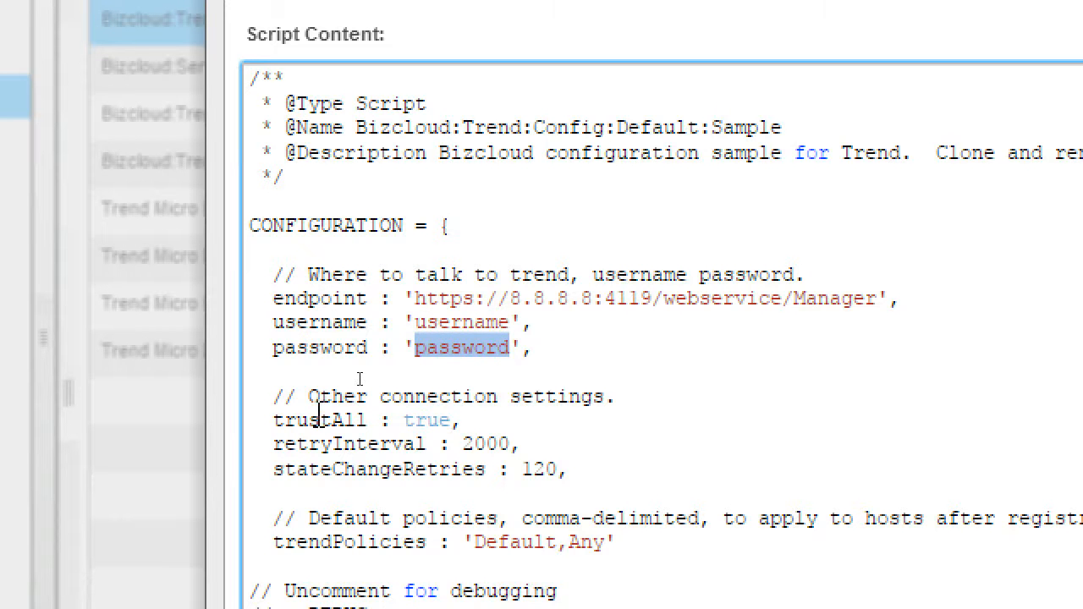
double_click(320, 420)
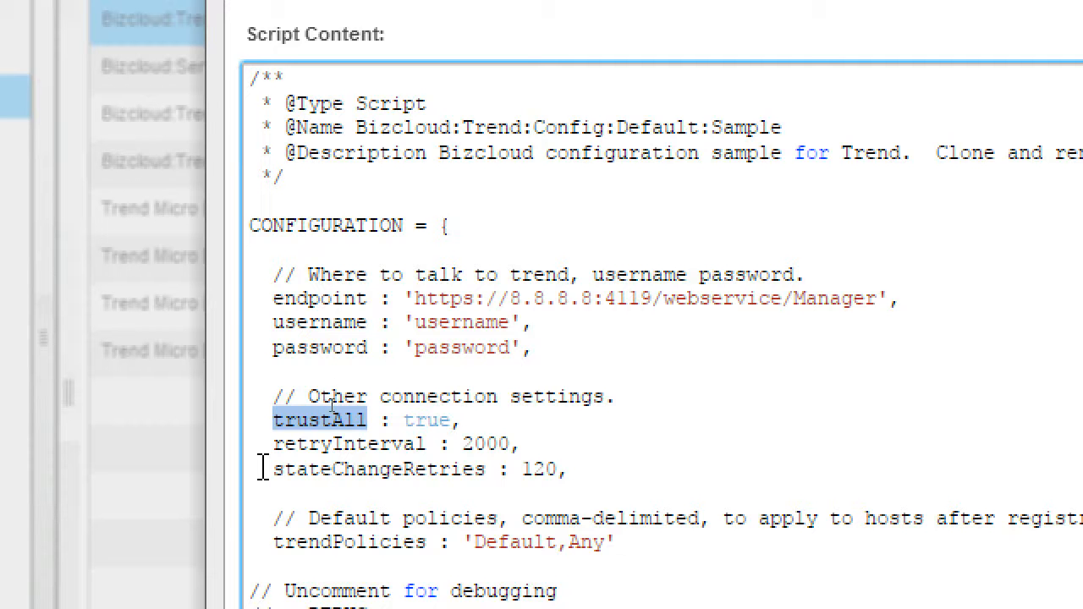
double_click(294, 542)
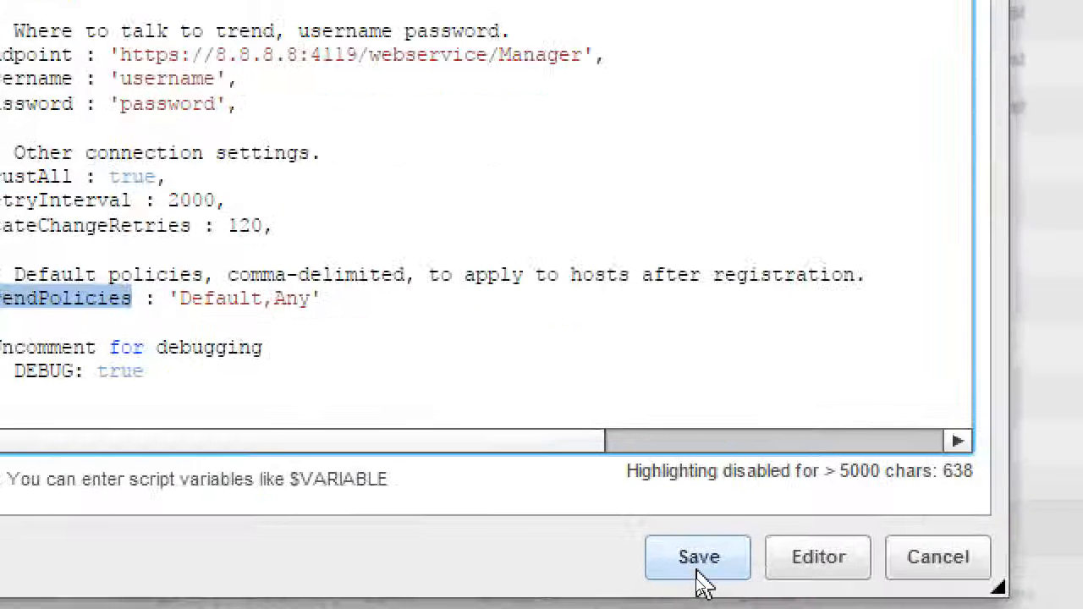
left_click(697, 574)
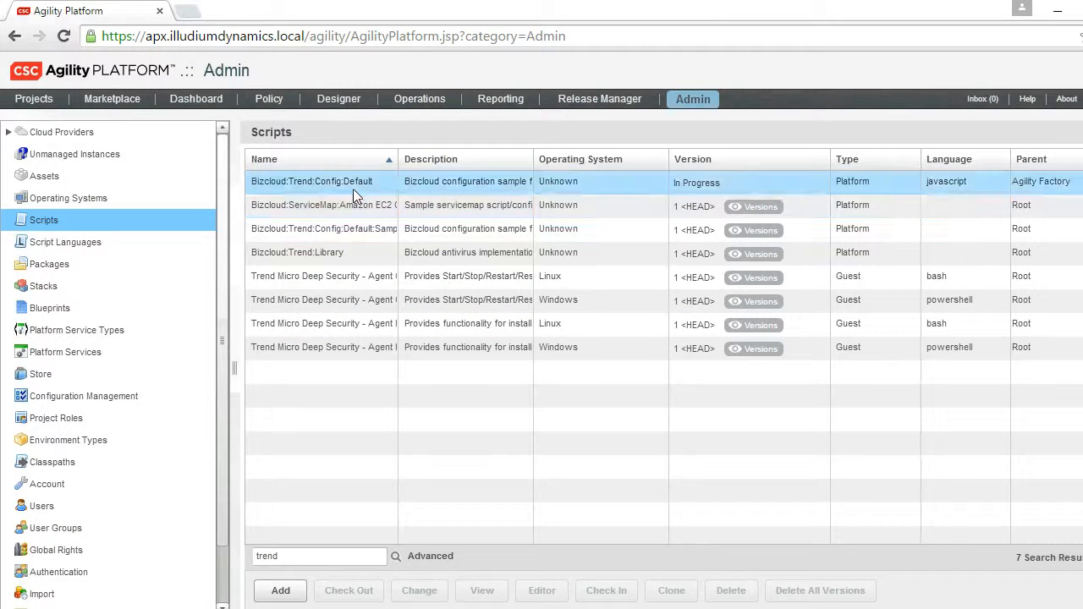
Step: Check in the Bizcloud:Trend:Config:Default script to the Root location
left_click(353, 189)
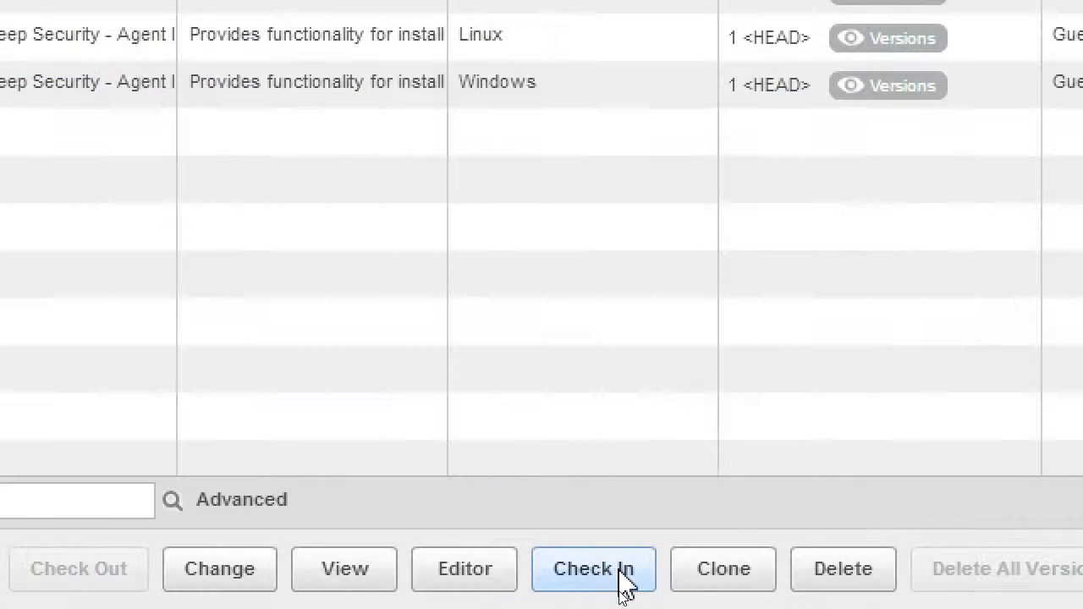
left_click(593, 569)
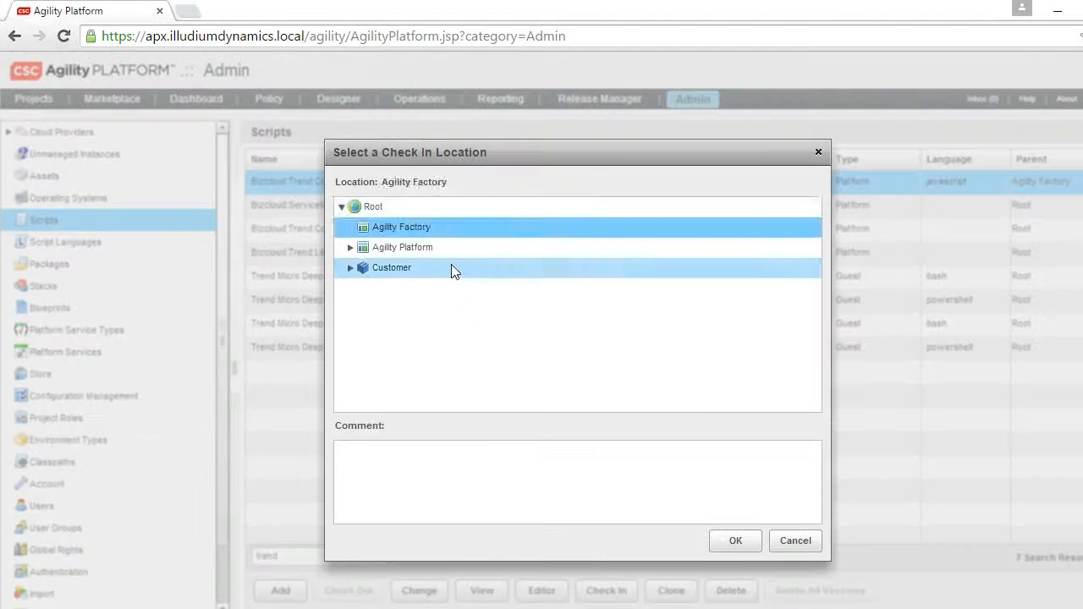
left_click(422, 212)
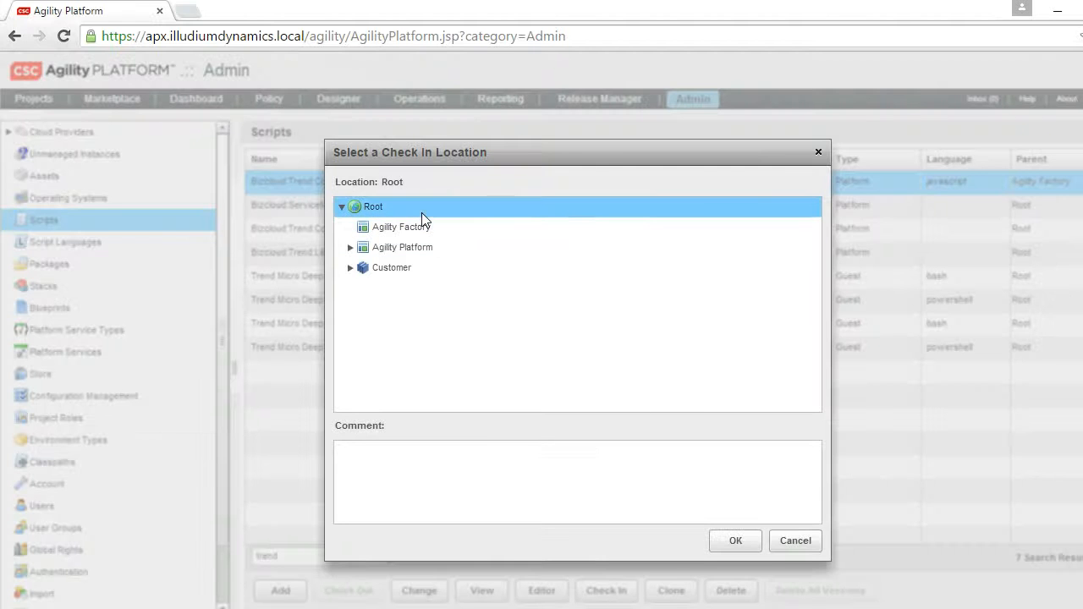
left_click(721, 542)
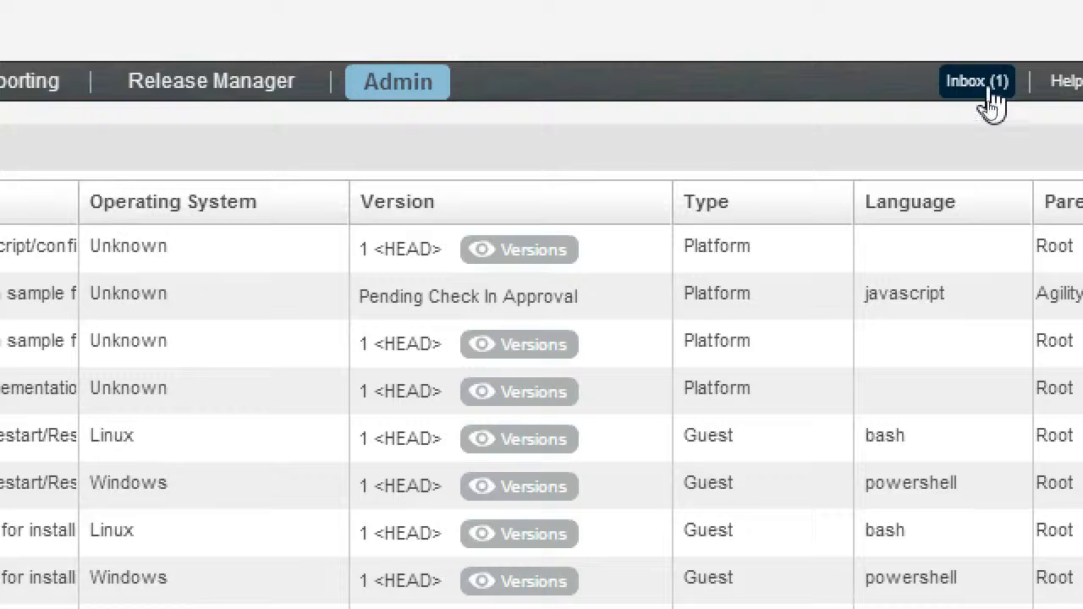
Step: Approve the inbox's Asset Publish Review request for Bizcloud:Trend:Config:Default and close the Message Center
left_click(989, 93)
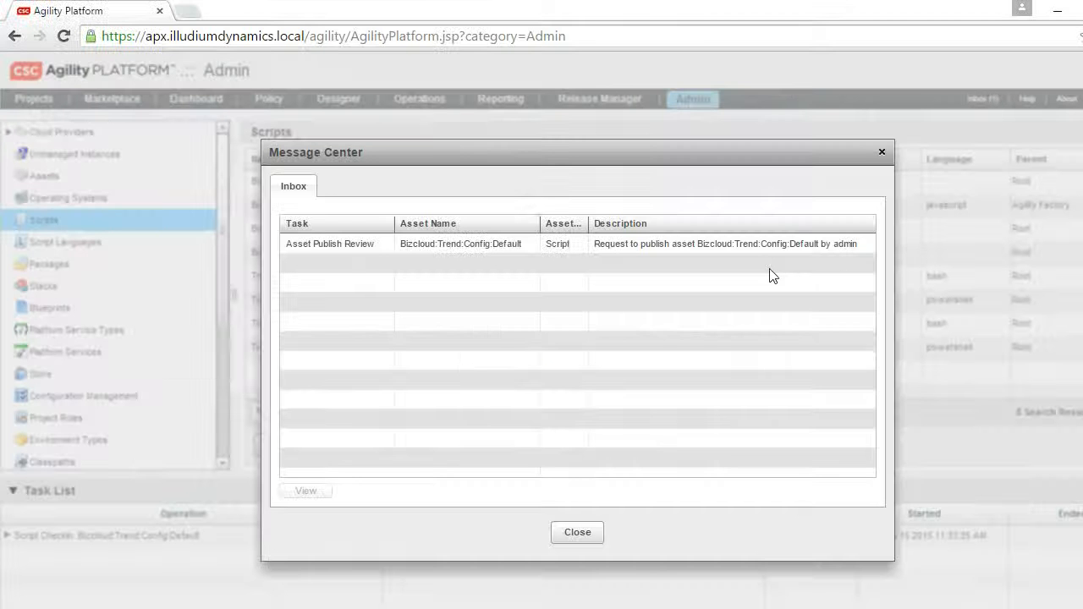
left_click(673, 248)
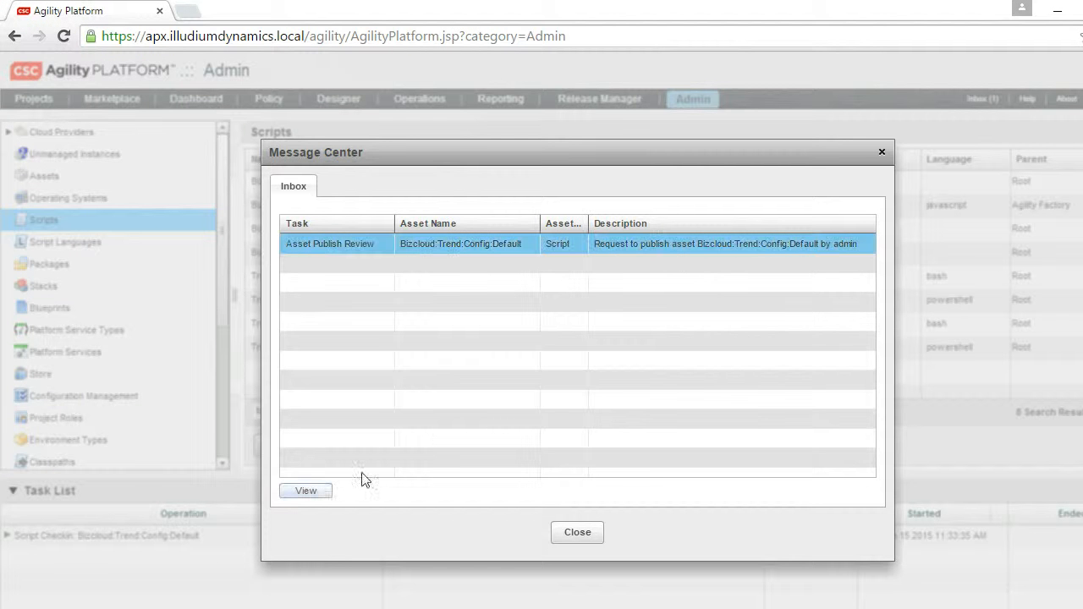
left_click(322, 495)
left_click(476, 578)
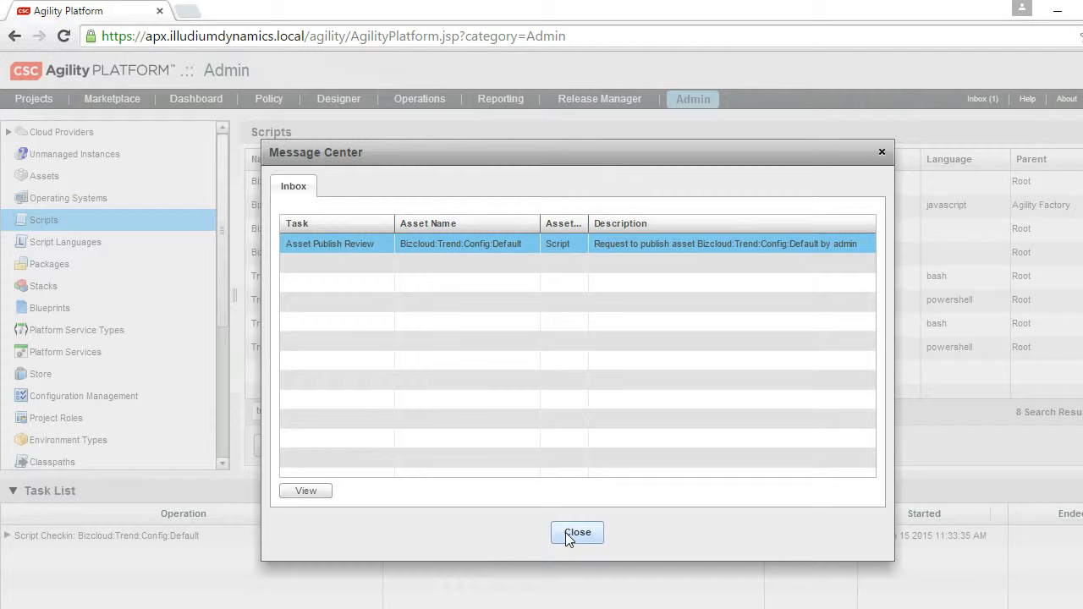
left_click(577, 532)
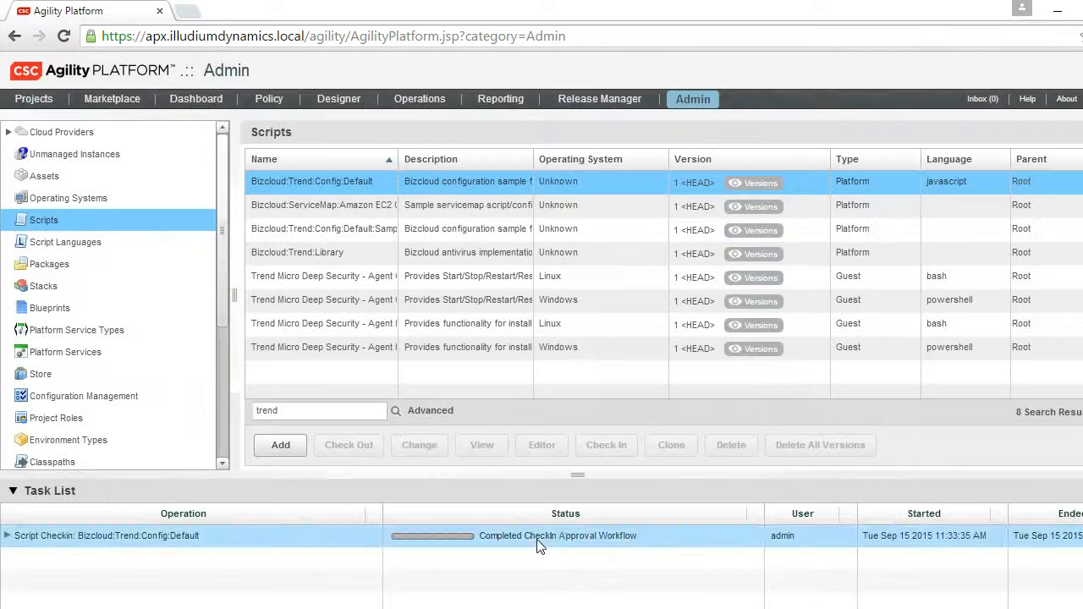
Step: Collapse the task list, compare the Trend default and sample script entries, and log out of the platform
left_click(14, 491)
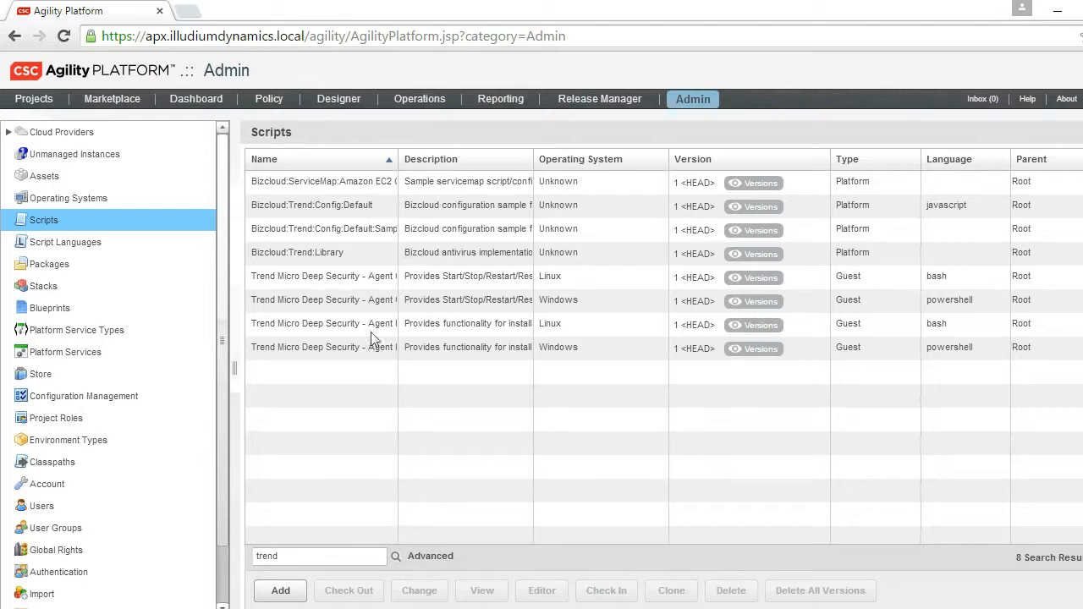
left_click(341, 237)
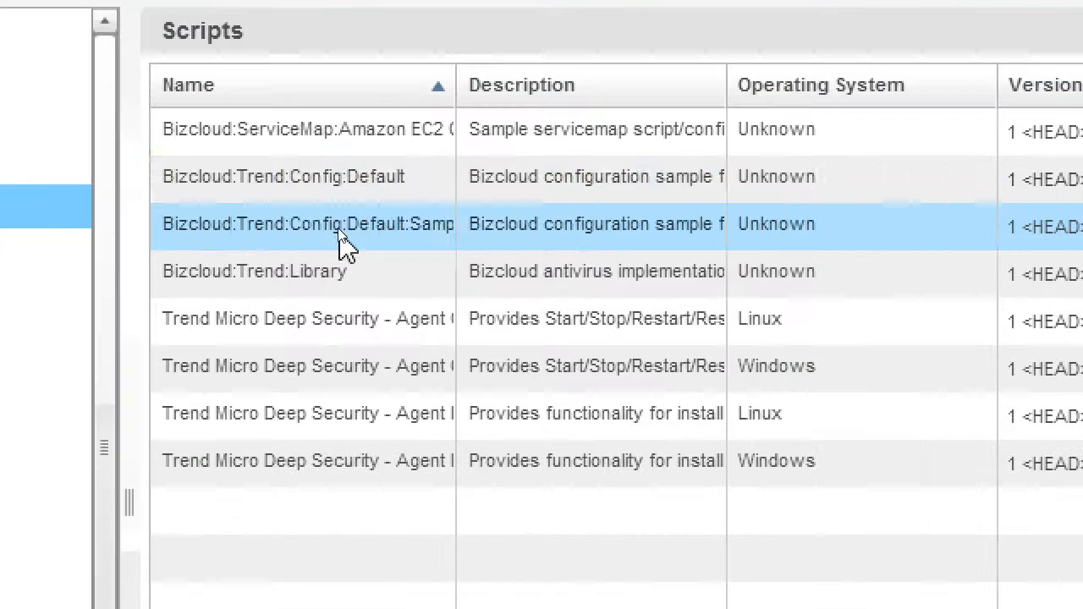
left_click(338, 211)
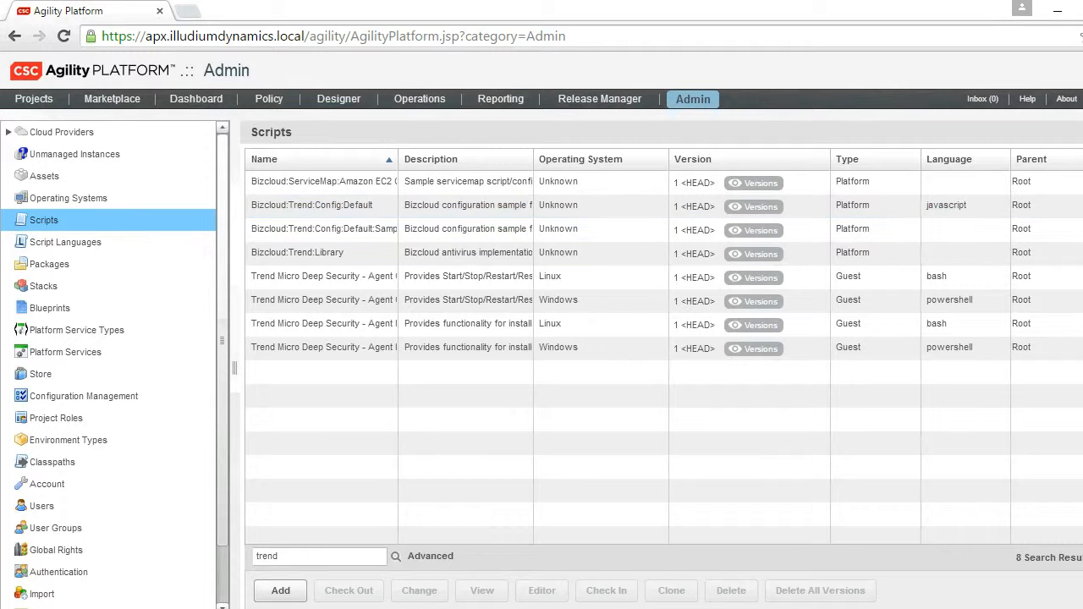
left_click(1082, 99)
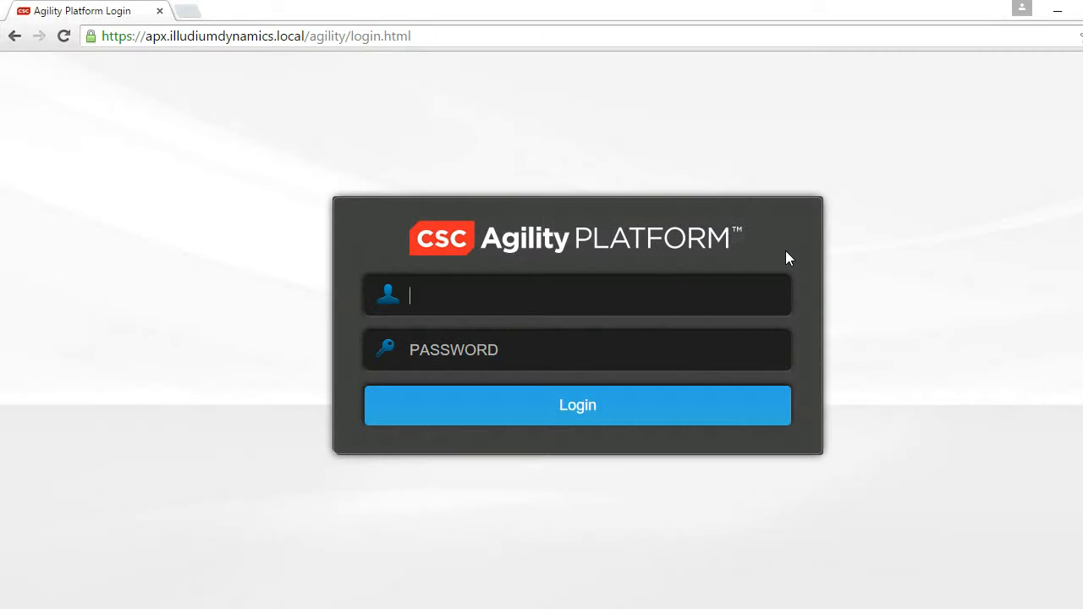